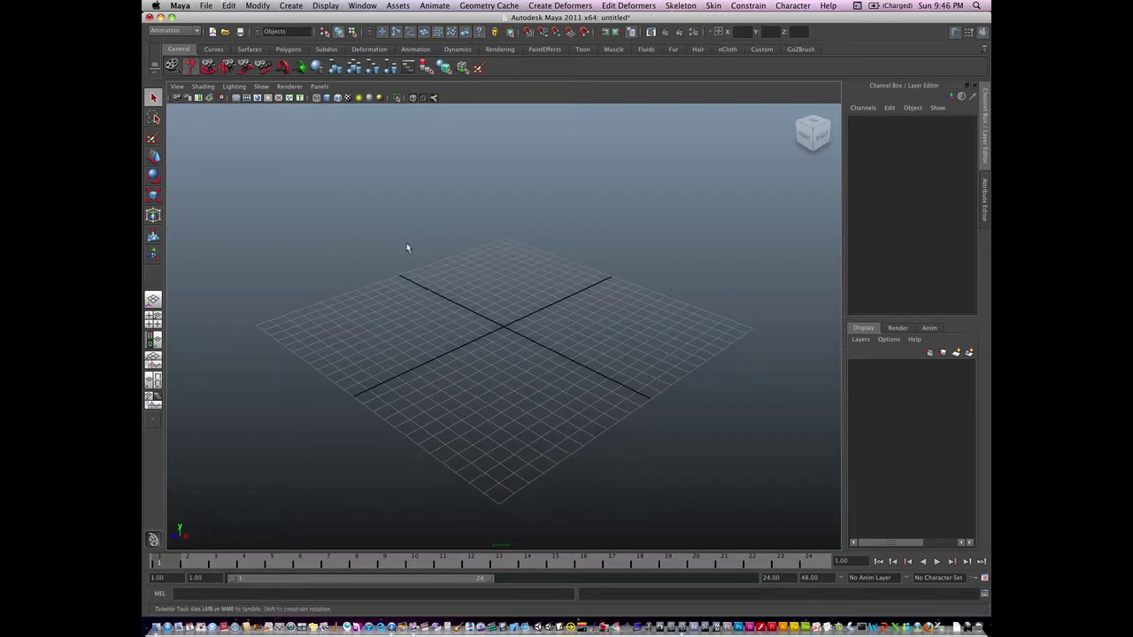
Tumble the perspective camera around the empty ground grid with Alt+left-drag
mouse_move(407, 242)
alt+mouse_down()
mouse_move(442, 247)
mouse_move(417, 233)
mouse_move(404, 233)
mouse_move(404, 248)
mouse_move(428, 251)
mouse_move(413, 236)
mouse_move(413, 251)
mouse_move(432, 246)
mouse_move(410, 233)
mouse_move(416, 254)
mouse_move(412, 244)
mouse_move(448, 248)
mouse_move(402, 235)
mouse_move(425, 257)
alt+mouse_up()
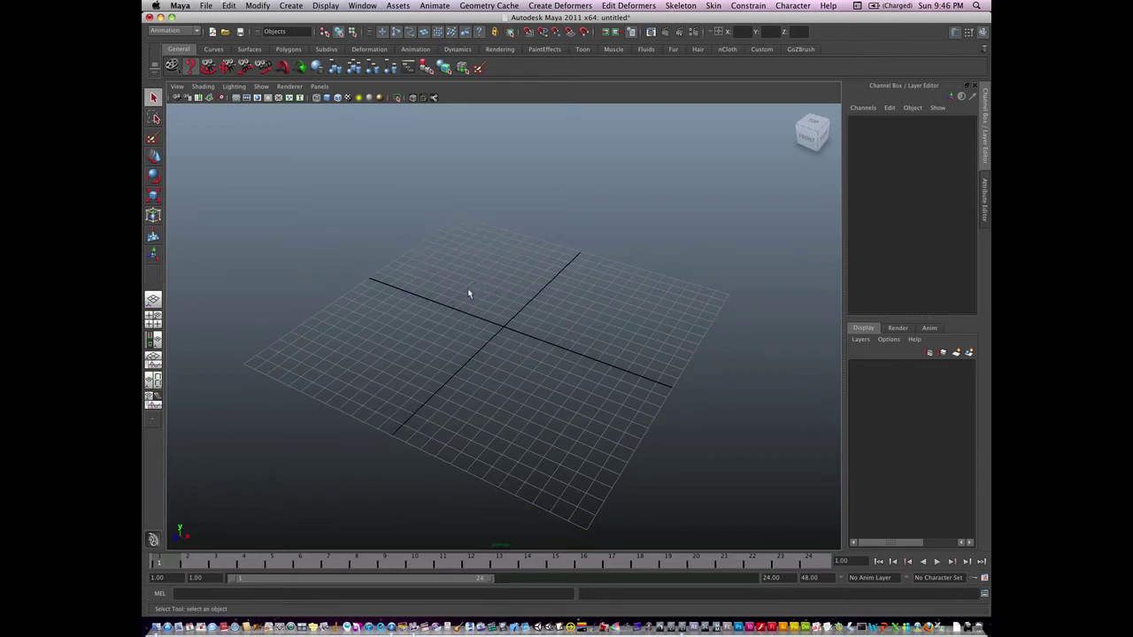
Track the perspective view so the grid sits higher and left, then tumble slightly
mouse_move(469, 293)
alt+middle_down()
mouse_move(398, 241)
mouse_move(305, 278)
mouse_move(563, 265)
mouse_move(513, 227)
mouse_move(370, 221)
mouse_move(356, 319)
mouse_move(483, 281)
mouse_move(487, 210)
mouse_move(388, 204)
mouse_move(369, 283)
mouse_move(407, 295)
mouse_move(483, 270)
mouse_move(377, 239)
mouse_move(356, 313)
mouse_move(486, 264)
mouse_move(441, 216)
mouse_move(380, 268)
mouse_move(438, 286)
mouse_move(486, 265)
mouse_move(392, 236)
mouse_move(381, 280)
mouse_move(420, 293)
mouse_move(446, 263)
alt+middle_up()
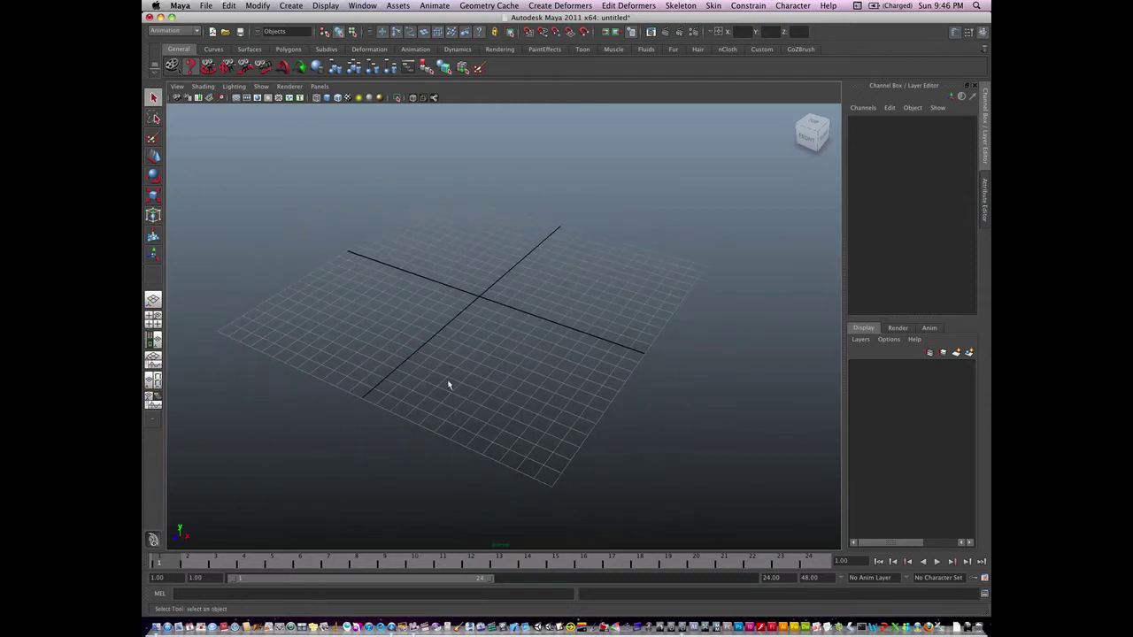
mouse_move(447, 390)
alt+mouse_down()
mouse_move(434, 380)
mouse_move(460, 363)
alt+mouse_up()
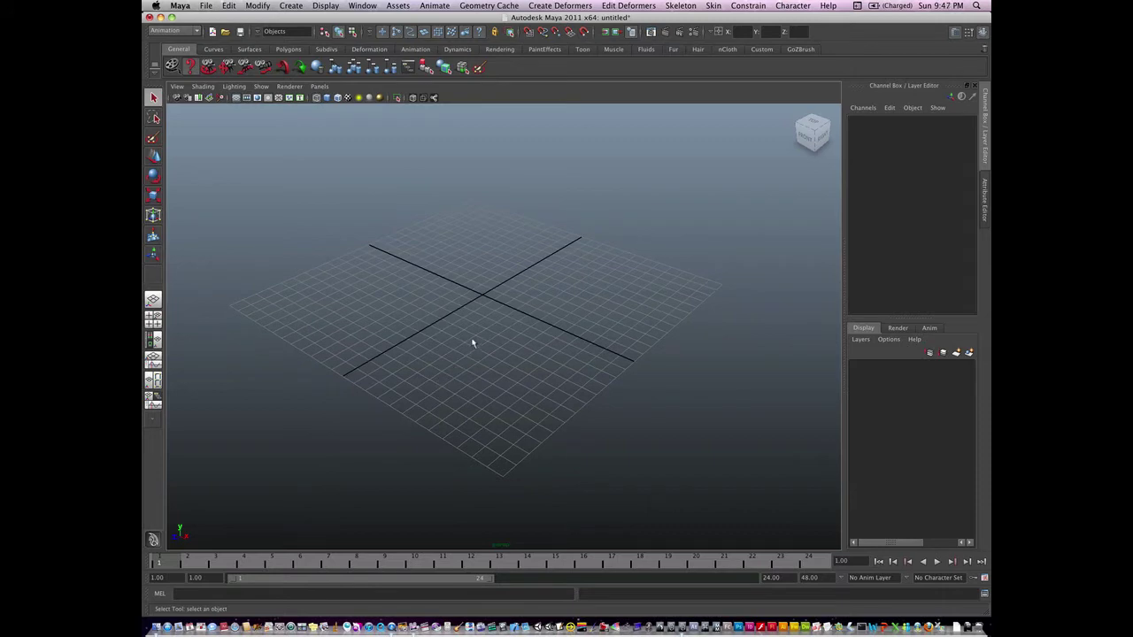
Dolly the perspective camera toward the grid, then tumble it to a tilted angle
mouse_move(473, 336)
alt+right_down()
mouse_move(506, 354)
mouse_move(664, 317)
mouse_move(445, 316)
mouse_move(660, 283)
mouse_move(380, 317)
mouse_move(699, 283)
mouse_move(551, 303)
mouse_move(468, 334)
mouse_move(658, 296)
mouse_move(507, 305)
mouse_move(652, 256)
mouse_move(649, 275)
mouse_move(517, 293)
alt+right_up()
mouse_move(517, 292)
alt+mouse_down()
mouse_move(463, 346)
mouse_move(478, 336)
mouse_move(474, 383)
alt+mouse_up()
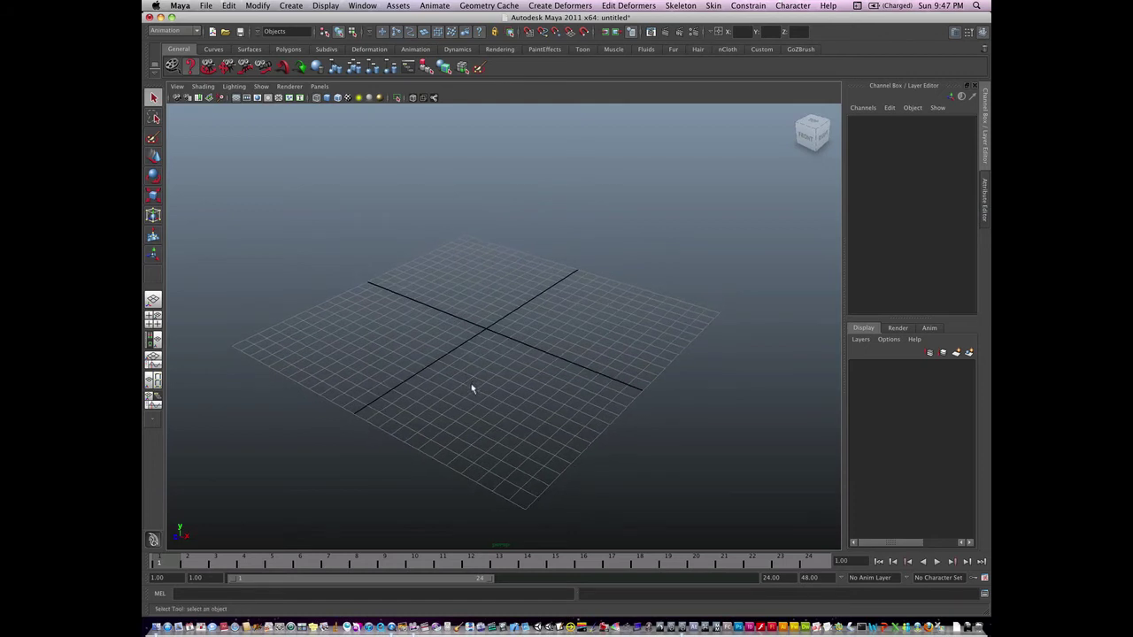
alt+drag(471, 389, 471, 392)
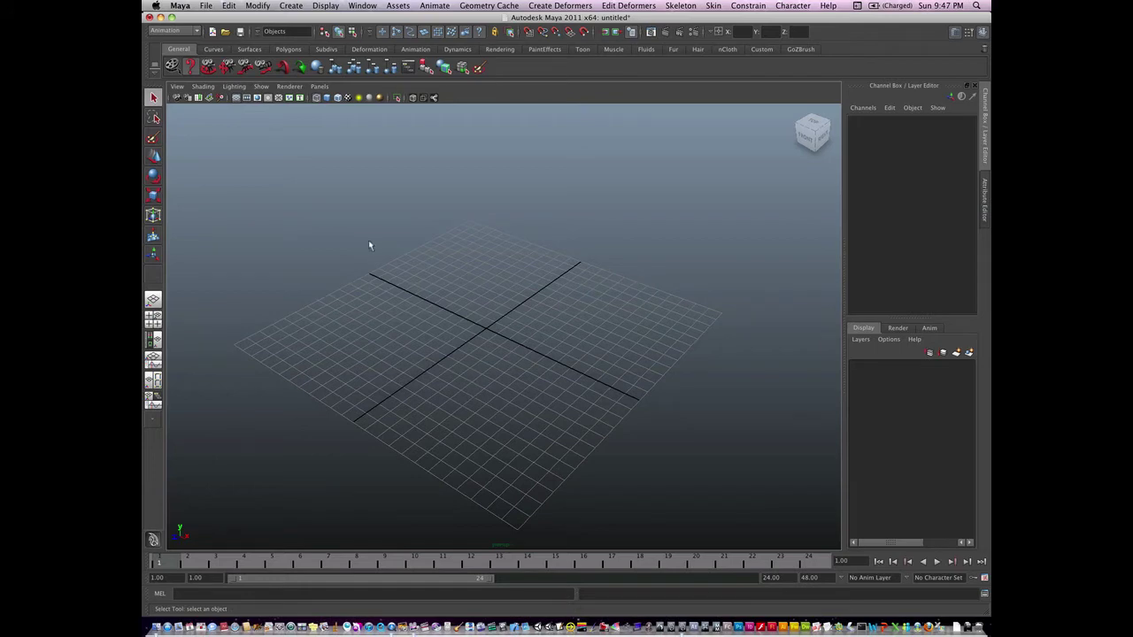
Toggle the perspective and top views between full-size and the four-view layout with the spacebar
key(space)
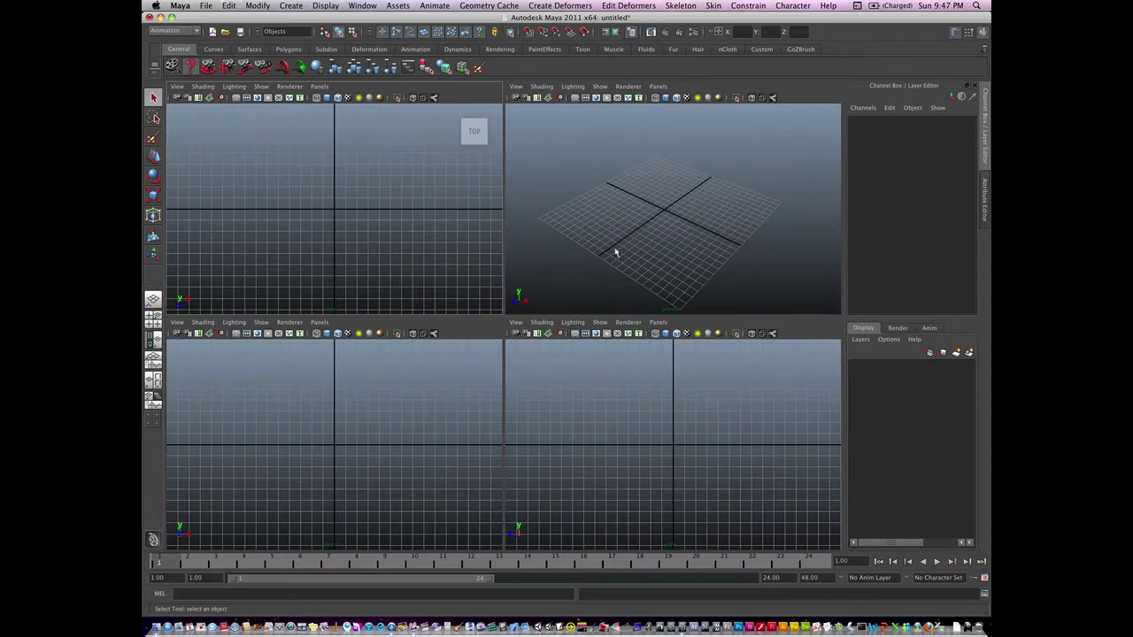
key(space)
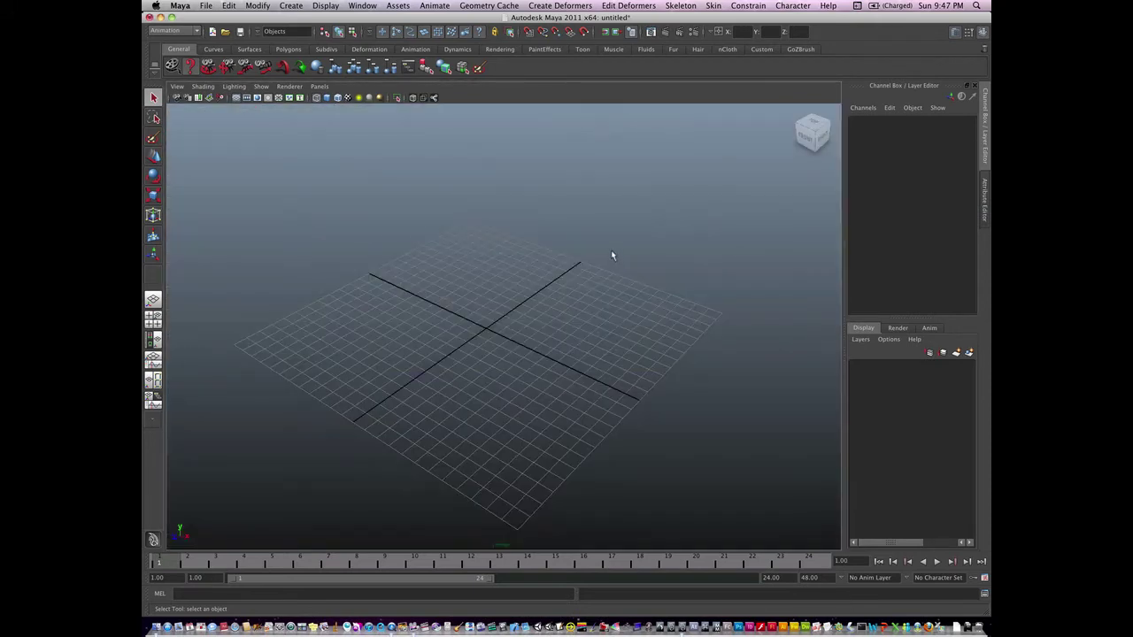
key(space)
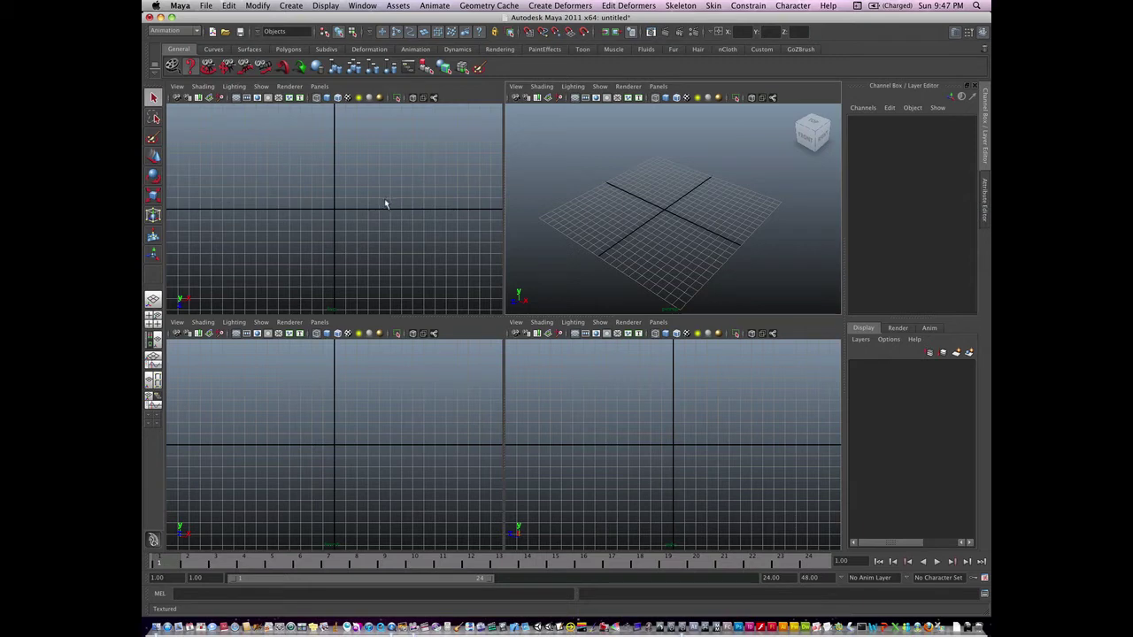
key(space)
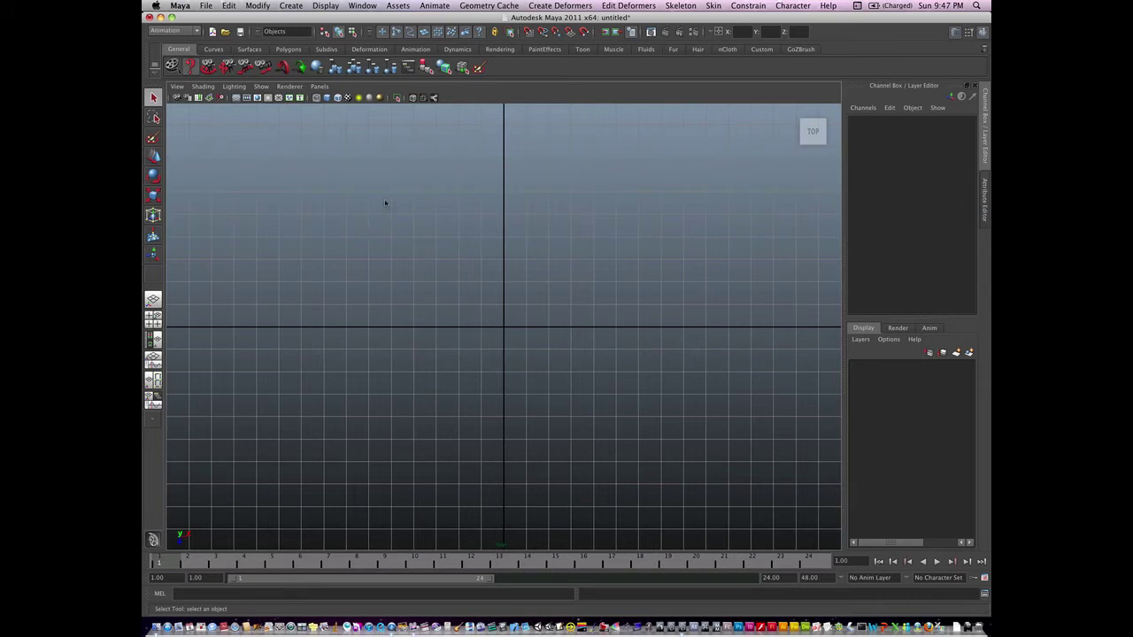
key(space)
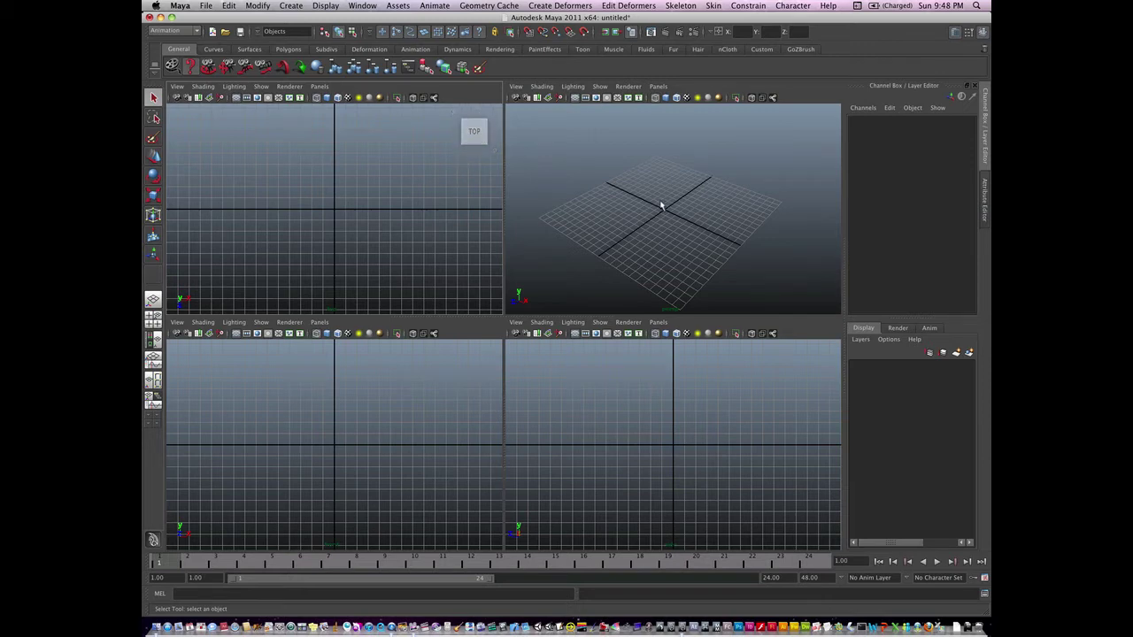
key(space)
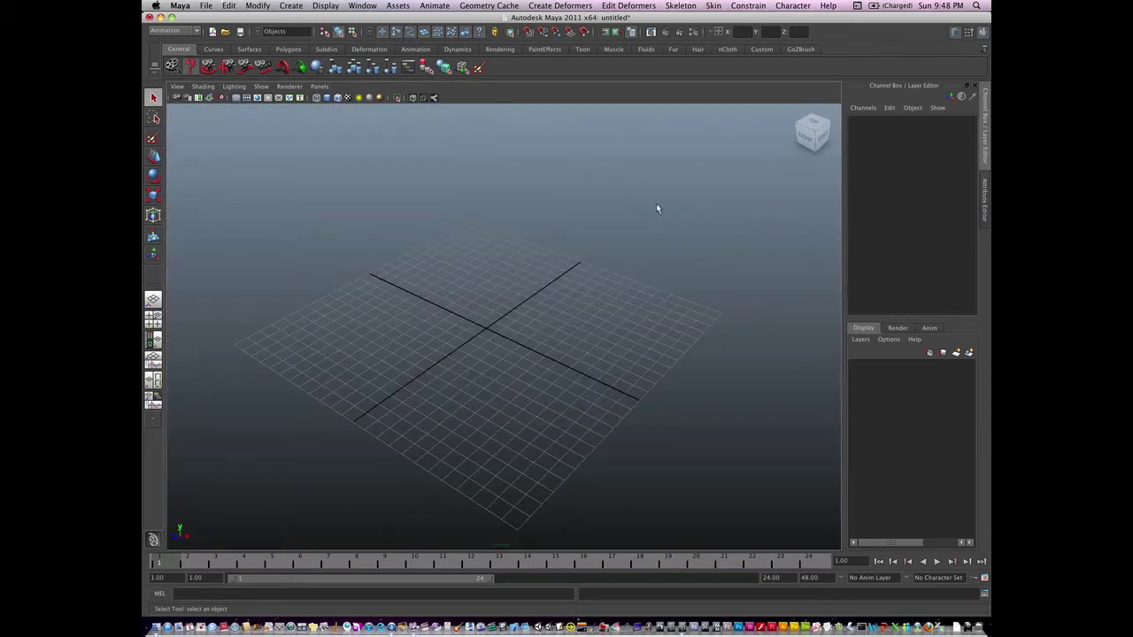
Maximize the front view, then track and dolly it around the origin
key(space)
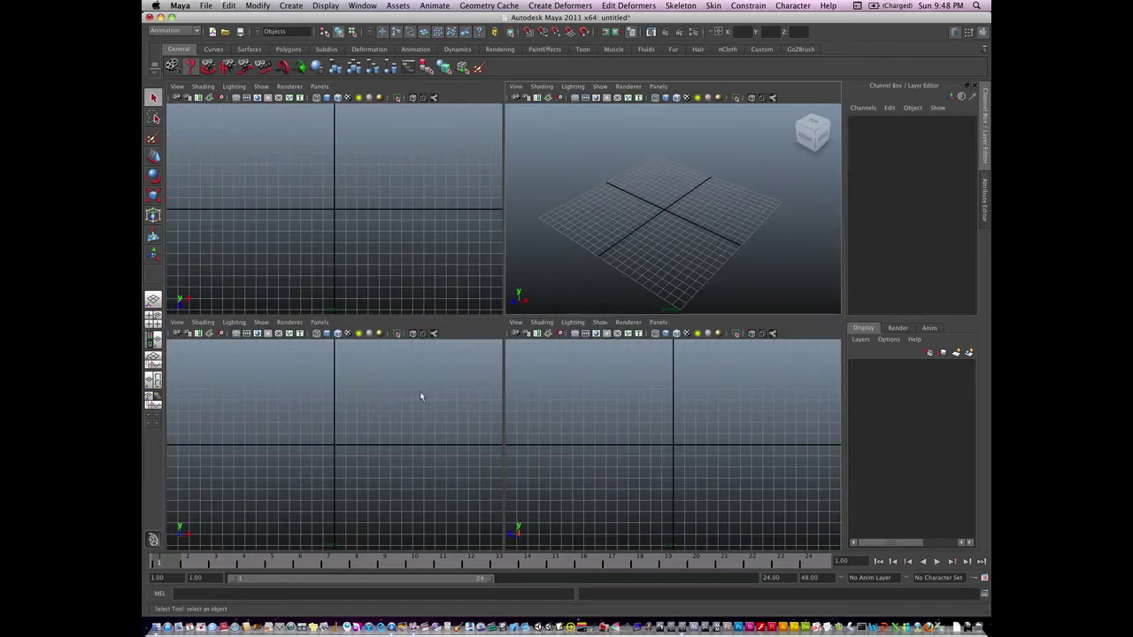
key(space)
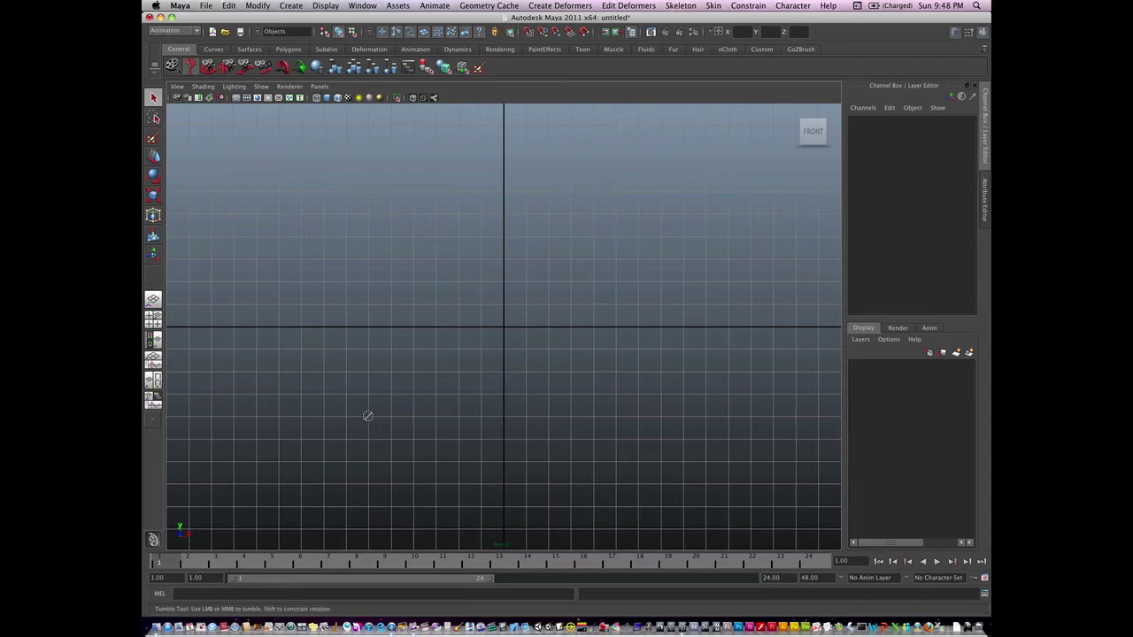
mouse_move(417, 351)
alt+middle_down()
mouse_move(467, 270)
mouse_move(549, 384)
mouse_move(390, 282)
mouse_move(462, 401)
mouse_move(409, 316)
alt+middle_up()
mouse_move(409, 316)
alt+right_down()
mouse_move(523, 347)
mouse_move(359, 354)
mouse_move(472, 323)
mouse_move(329, 381)
alt+right_up()
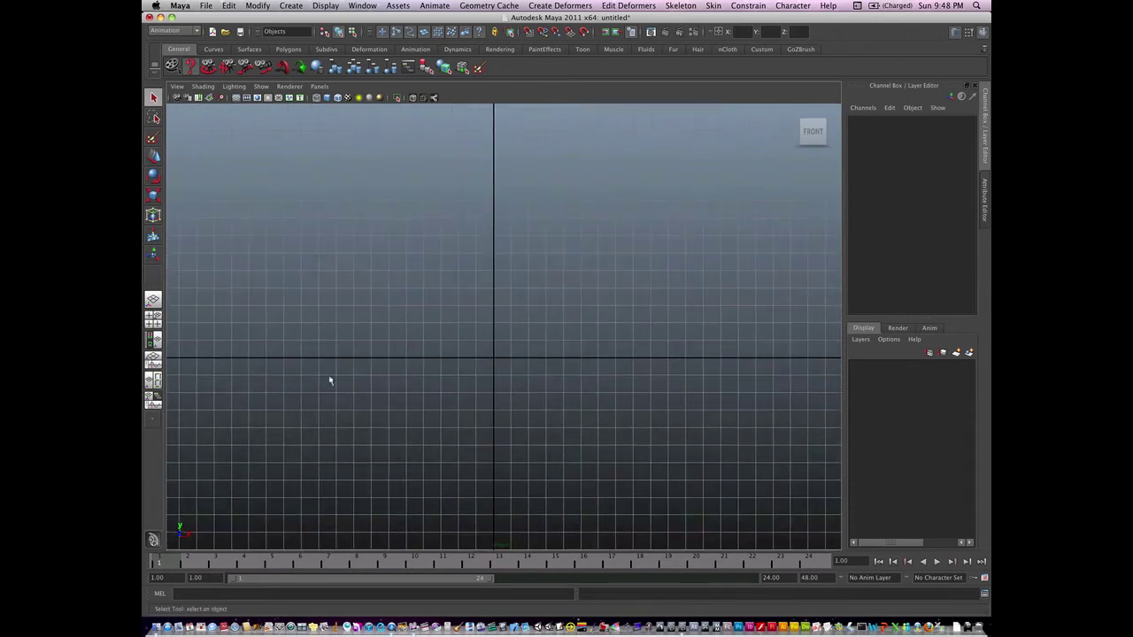
mouse_move(370, 361)
alt+middle_down()
mouse_move(617, 304)
mouse_move(330, 323)
mouse_move(425, 361)
mouse_move(402, 349)
alt+middle_up()
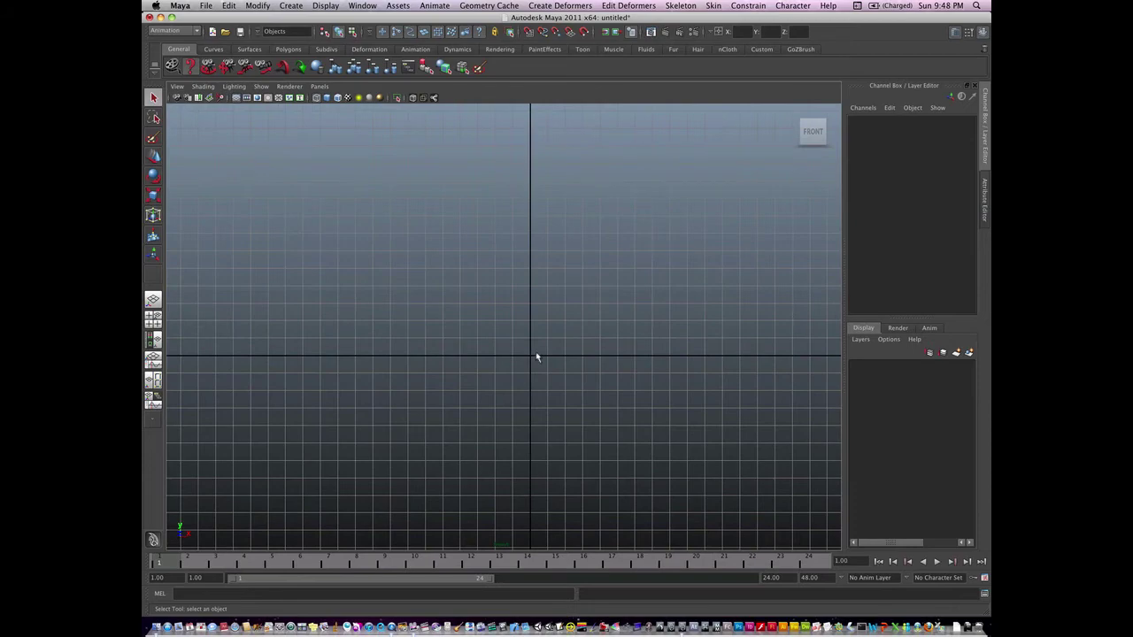
mouse_move(538, 352)
alt+right_down()
mouse_move(329, 375)
mouse_move(646, 278)
mouse_move(276, 353)
alt+right_up()
Briefly maximize the side view, then maximize and tumble the perspective view
key(space)
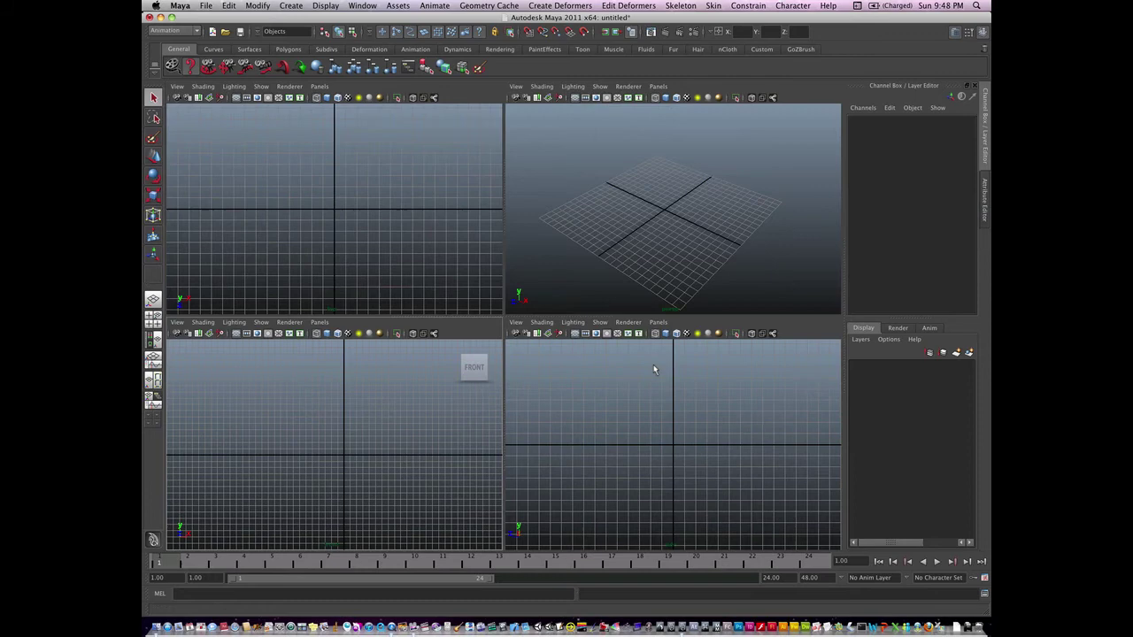
key(space)
key(space)
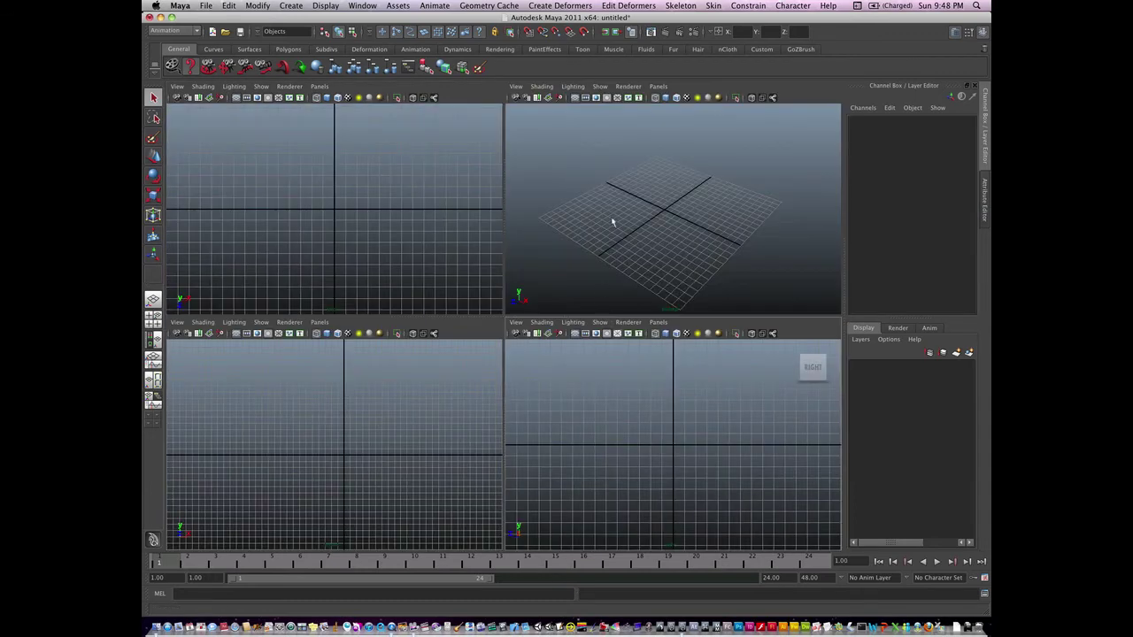
alt+drag(610, 220, 584, 239)
key(space)
mouse_move(570, 281)
alt+mouse_down()
mouse_move(576, 304)
mouse_move(432, 316)
mouse_move(513, 304)
mouse_move(451, 329)
mouse_move(441, 354)
alt+mouse_up()
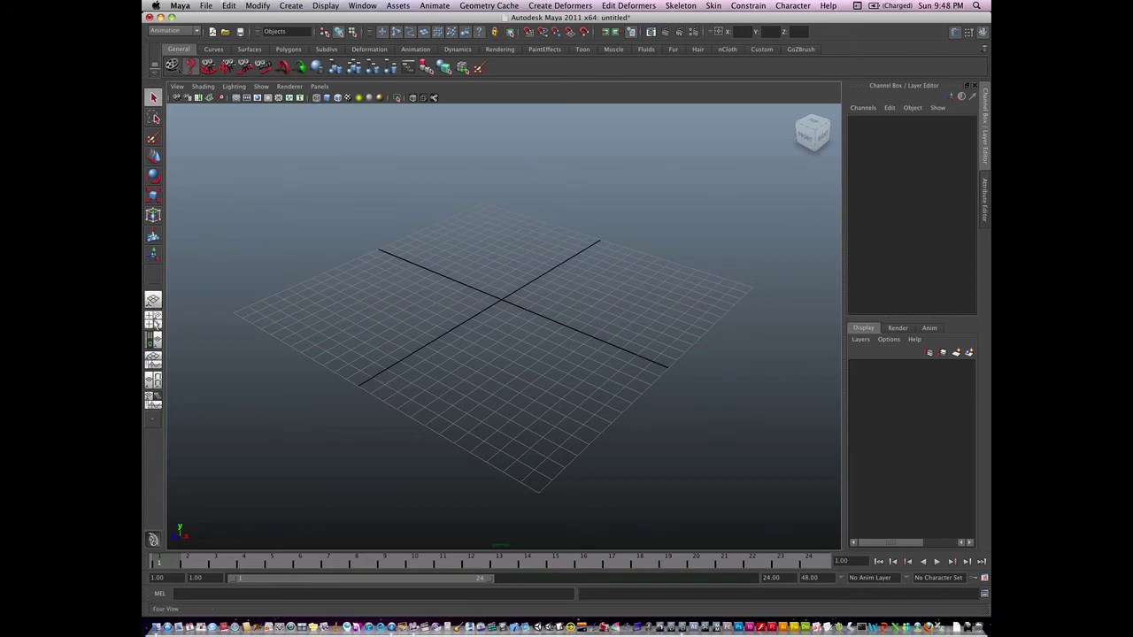
Cycle the toolbox layouts: Four View, Hypershade/Persp, then back to Four View
click(154, 321)
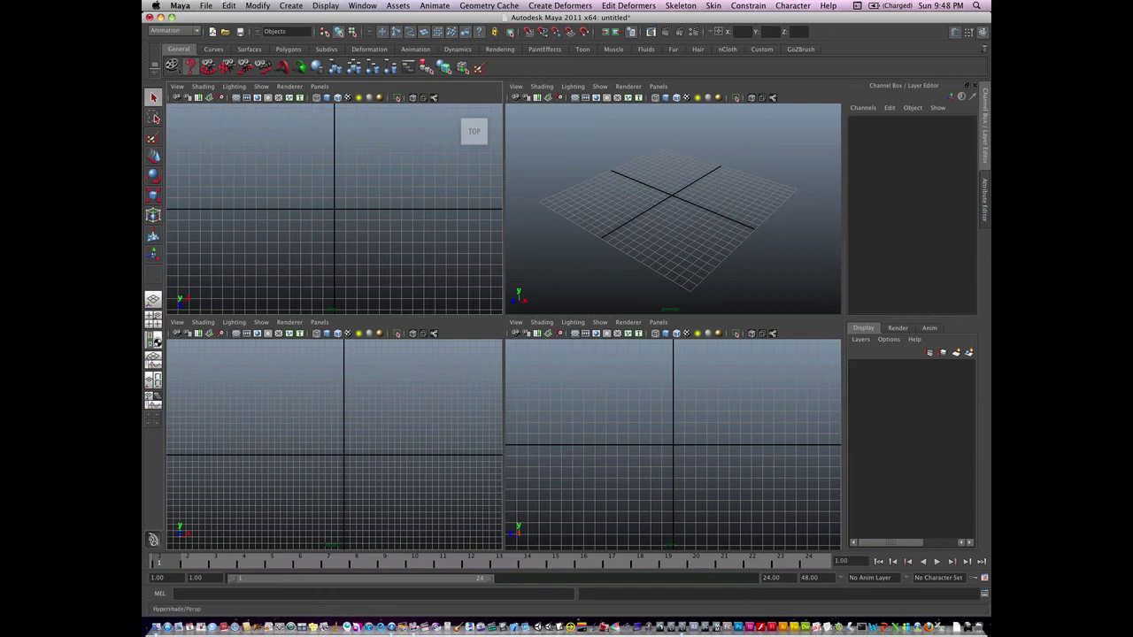
click(153, 340)
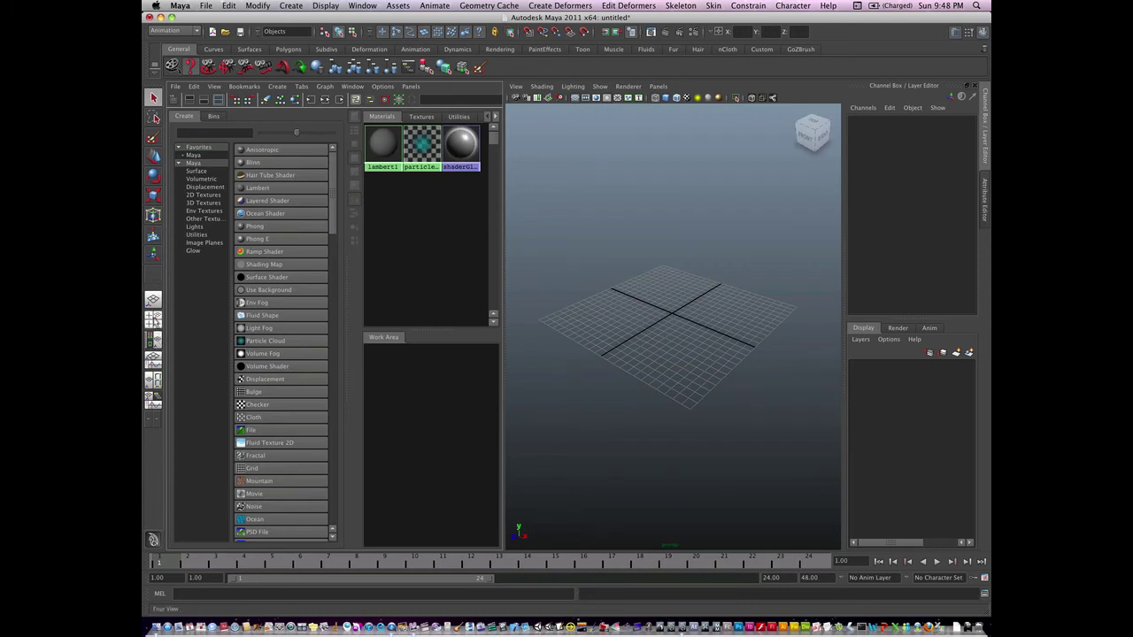
click(153, 320)
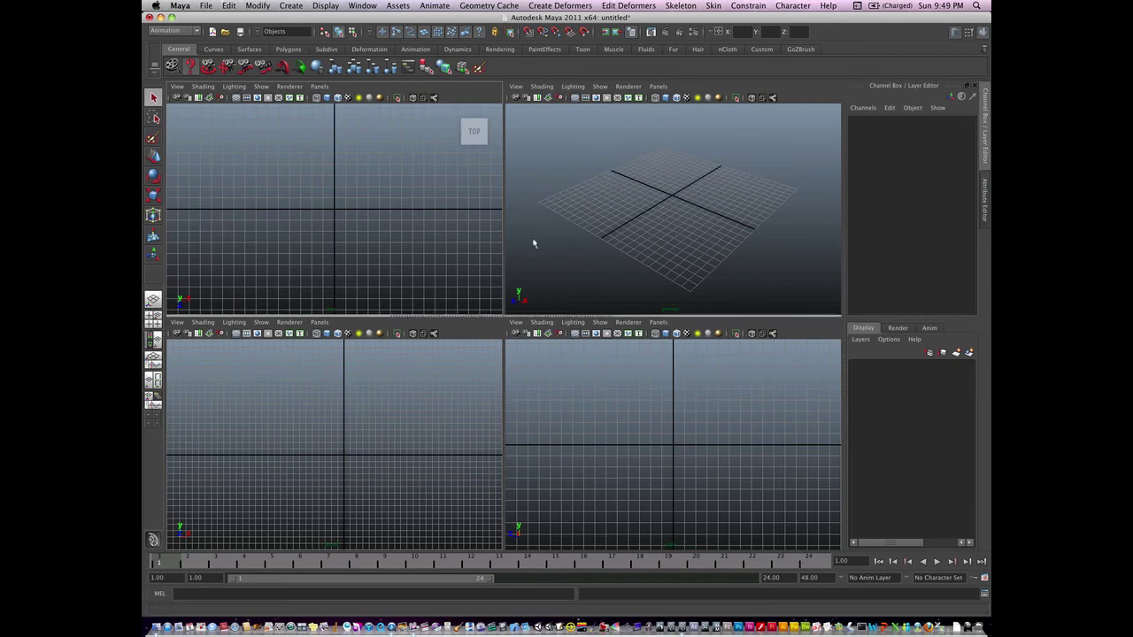
Toggle the perspective view full-size and back to four views, then tumble it slightly
key(space)
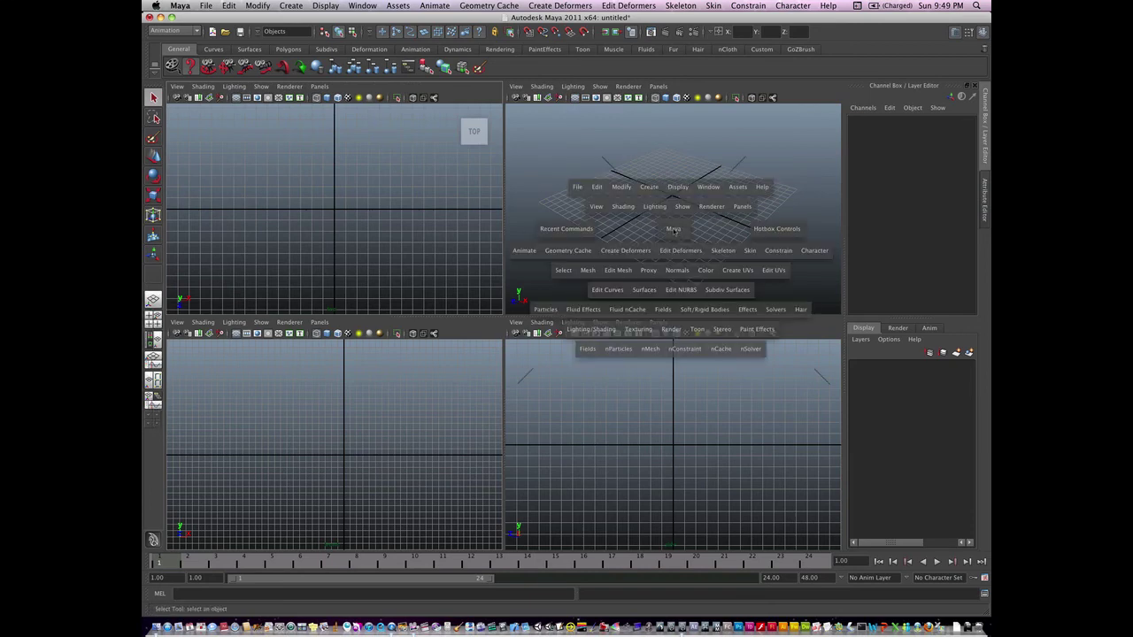
key(space)
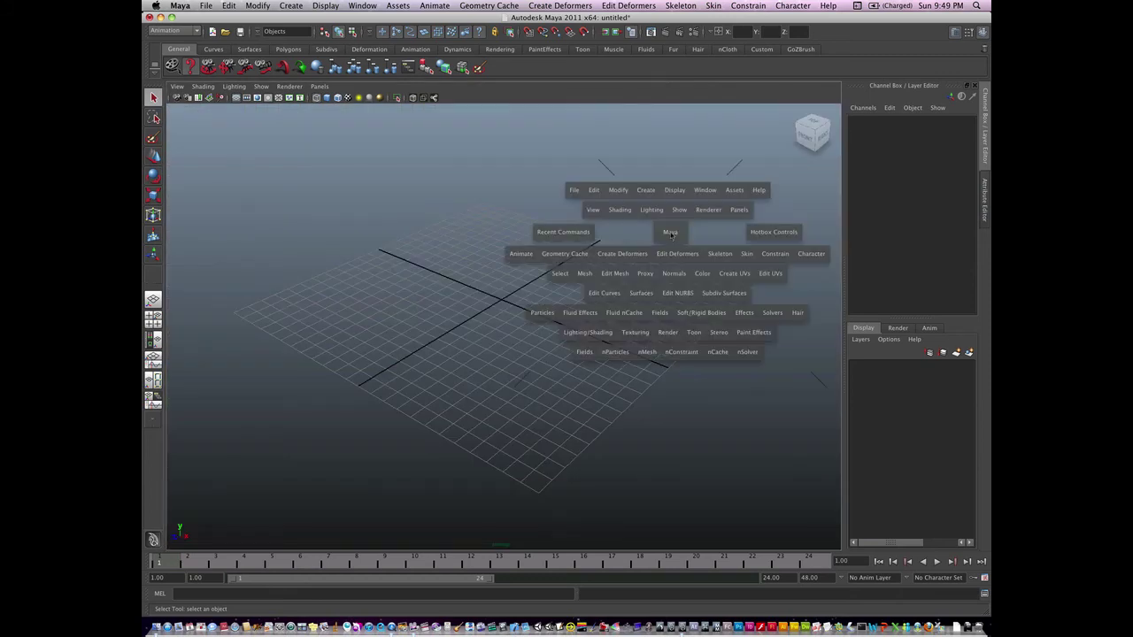
alt+drag(604, 261, 595, 281)
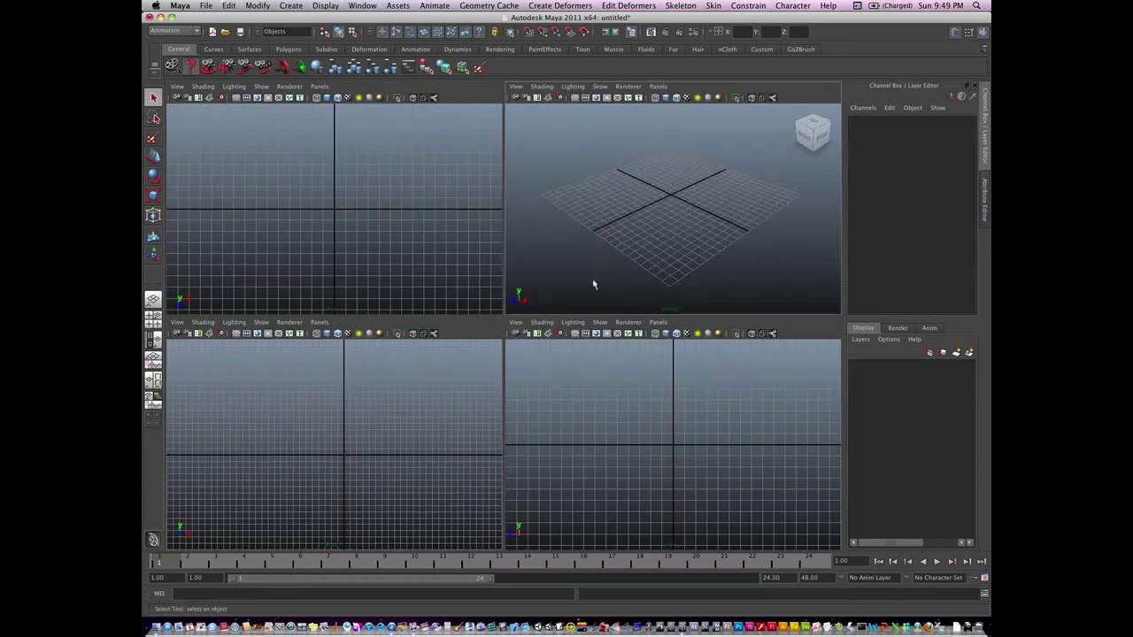